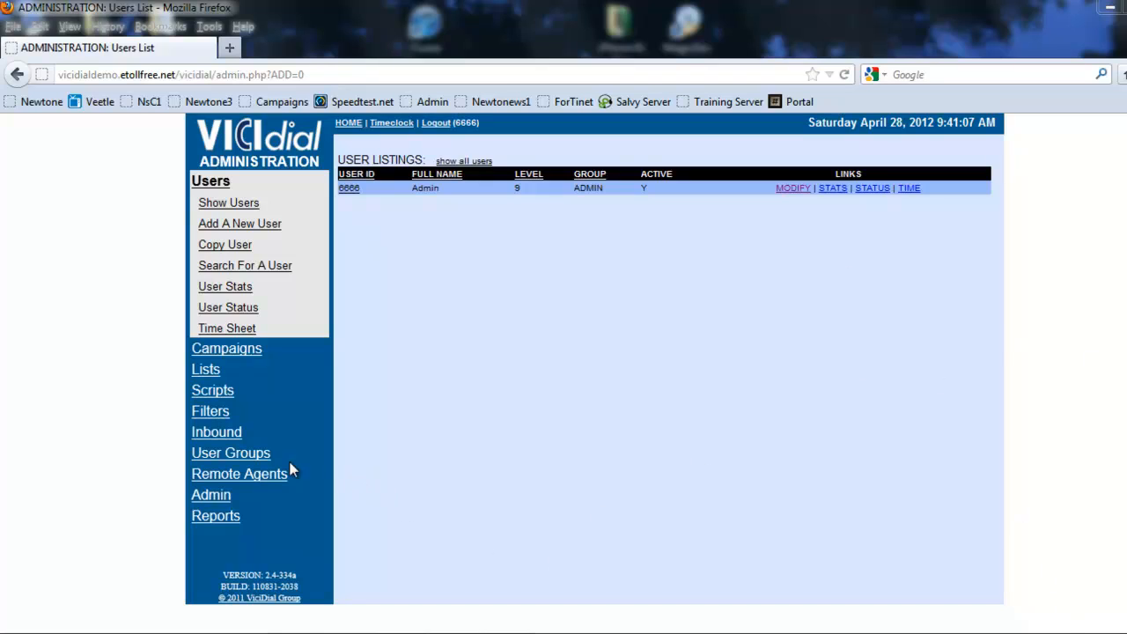
# Step: Add a new user group SALES_OUT with the description "Sales Agents Outbound"
pyautogui.click(264, 459)
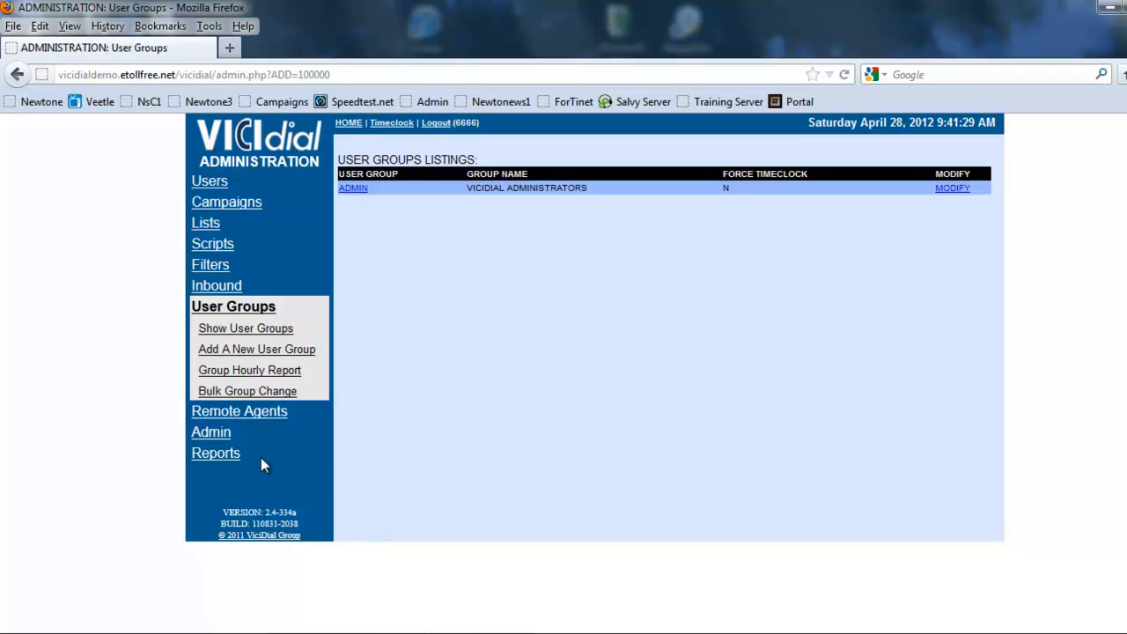
pyautogui.click(239, 326)
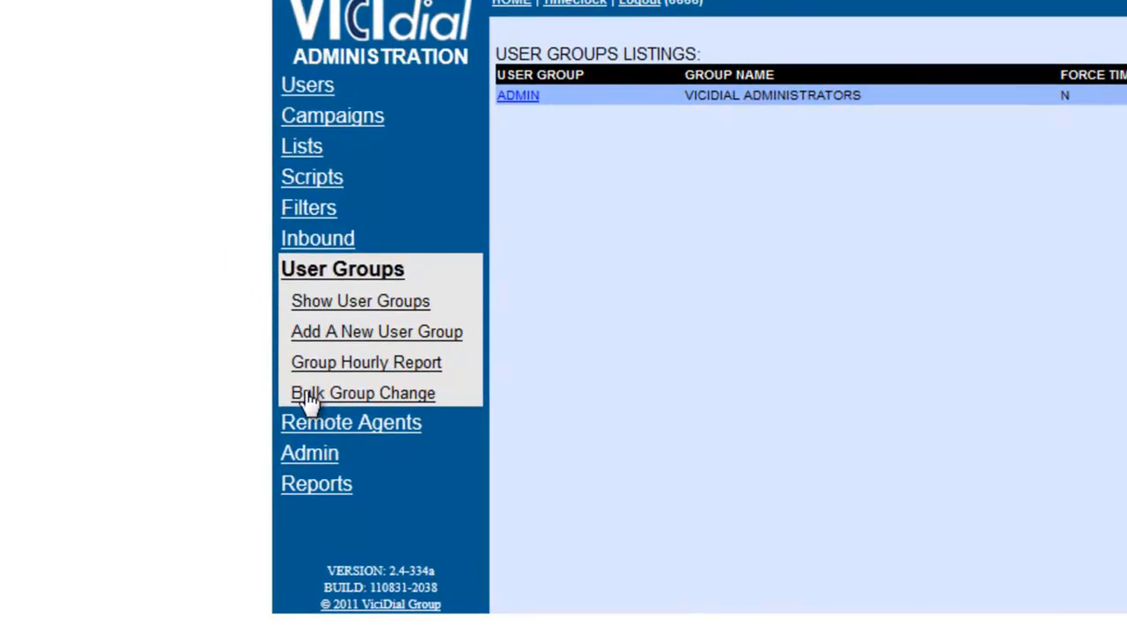
pyautogui.click(371, 336)
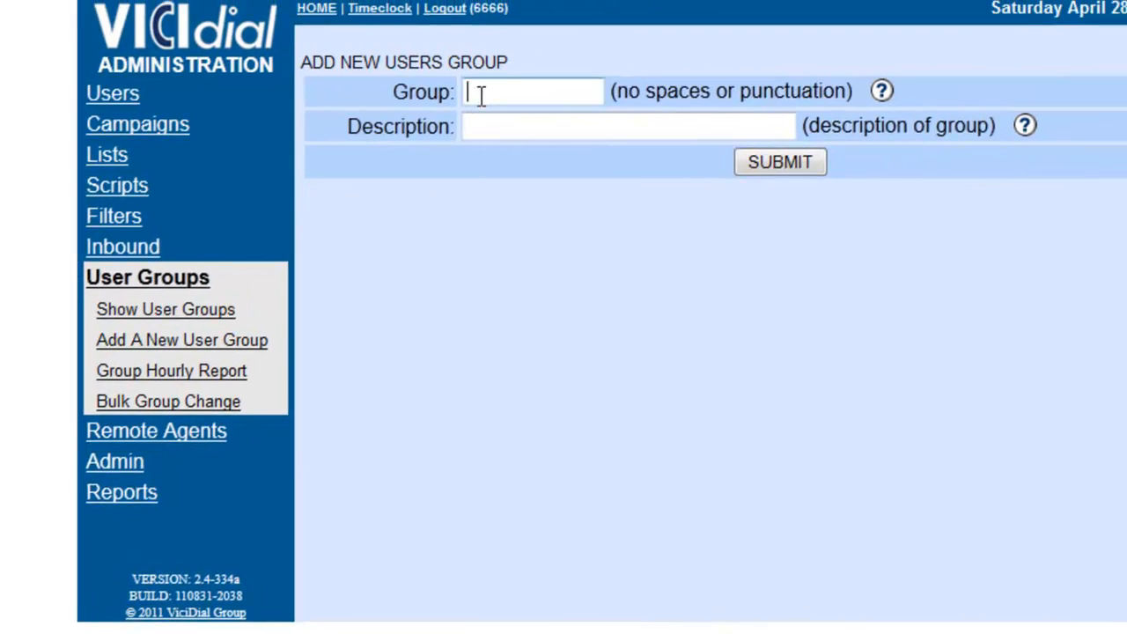
pyautogui.click(437, 97)
pyautogui.write('SALE')
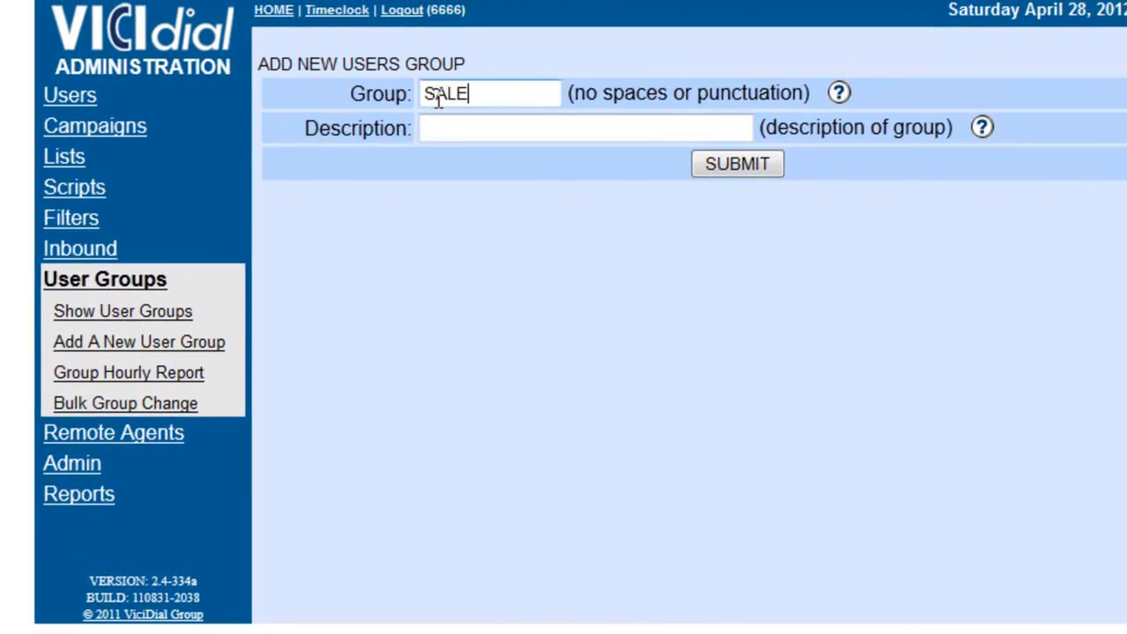
pyautogui.write('S_OUT')
pyautogui.click(481, 126)
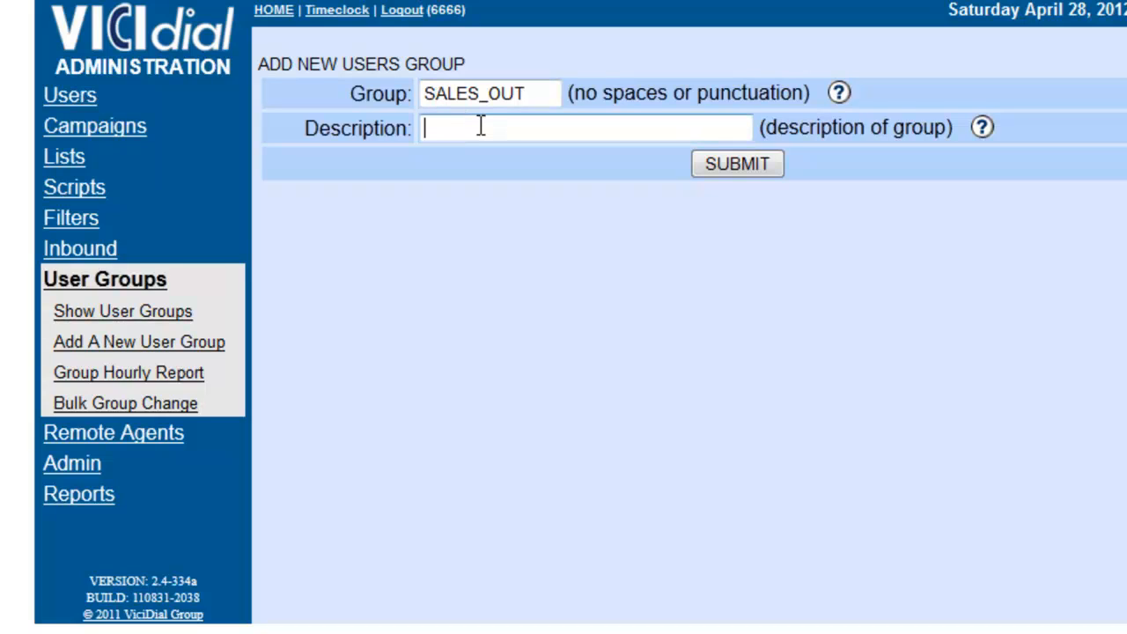
pyautogui.write('Sales ')
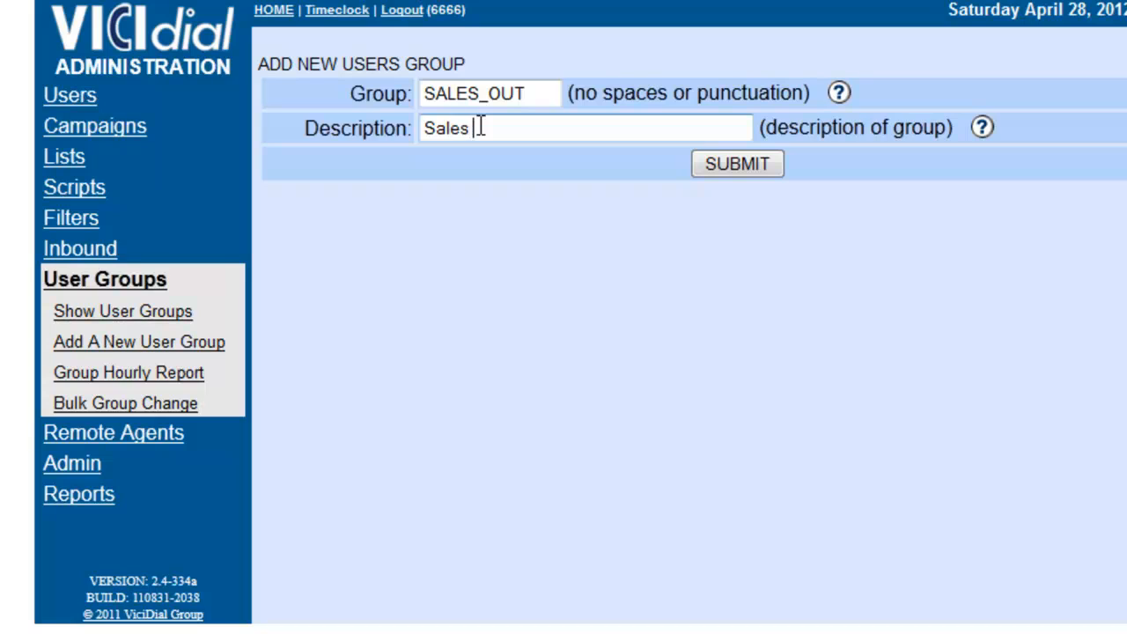
pyautogui.write('Agents O')
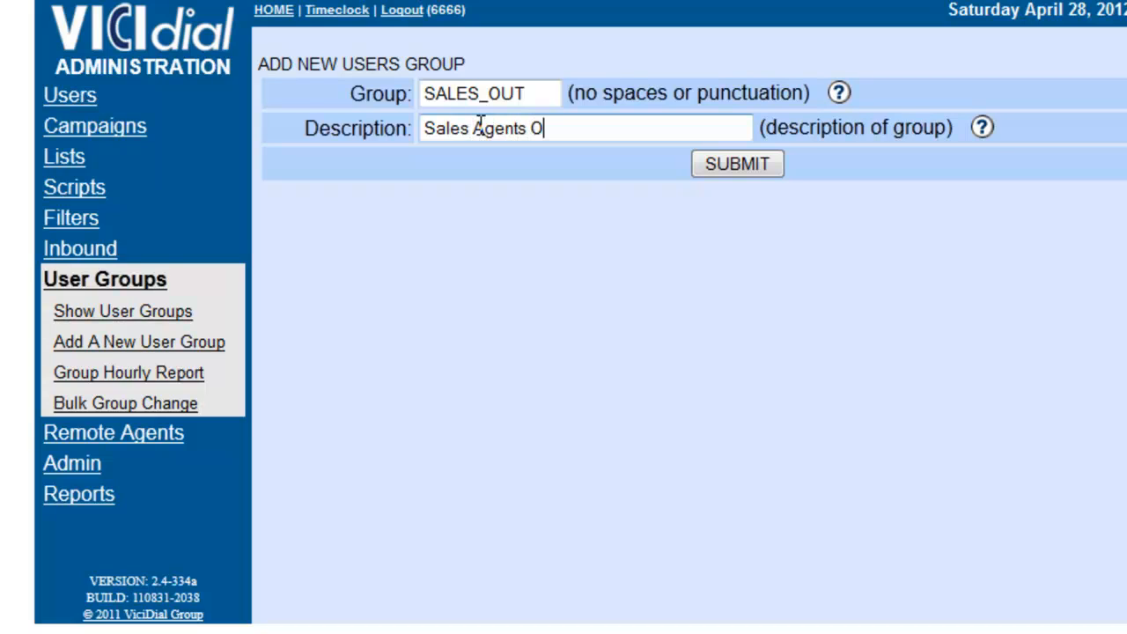
pyautogui.write('utbound')
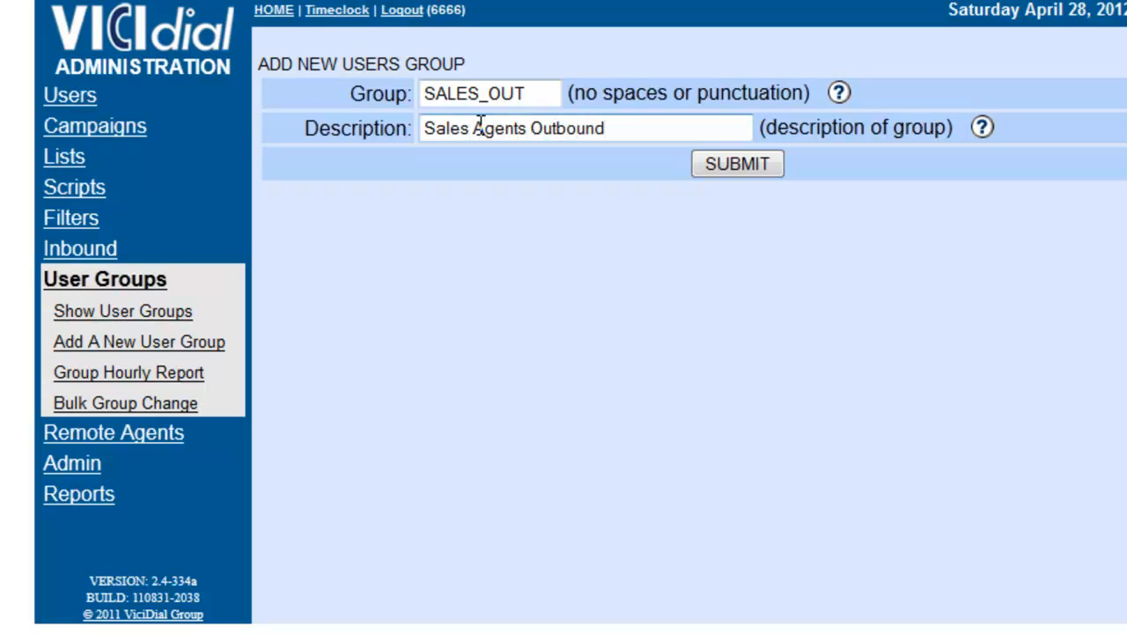
pyautogui.click(779, 165)
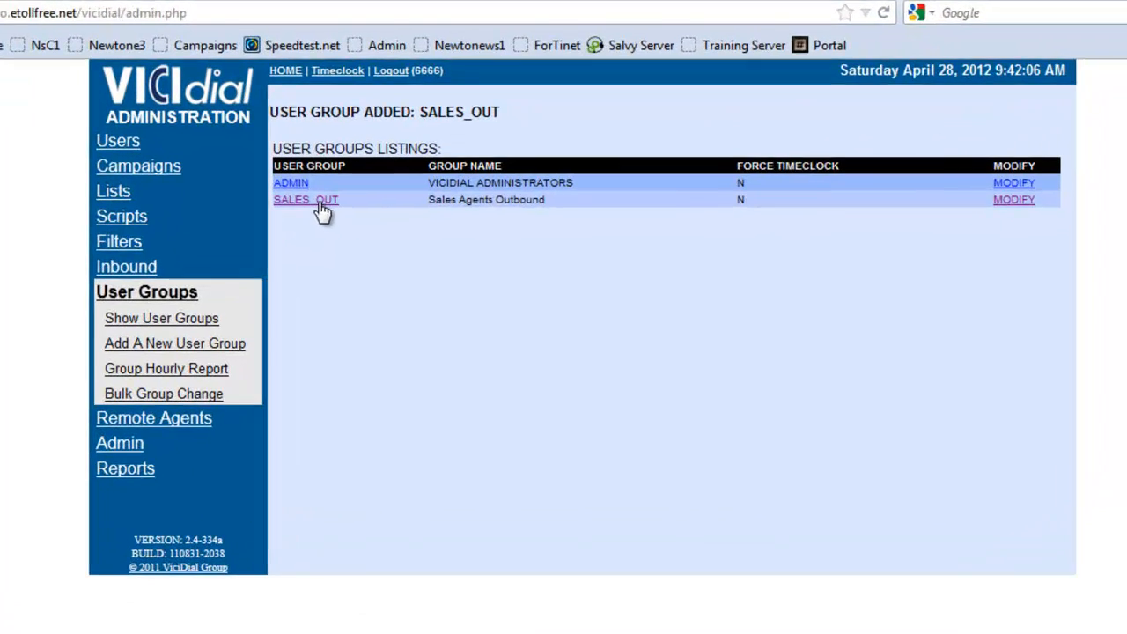
# Step: Open the SALES_OUT user group for modification and review its Force Timeclock Login options and Shift Enforcement setting
pyautogui.click(375, 231)
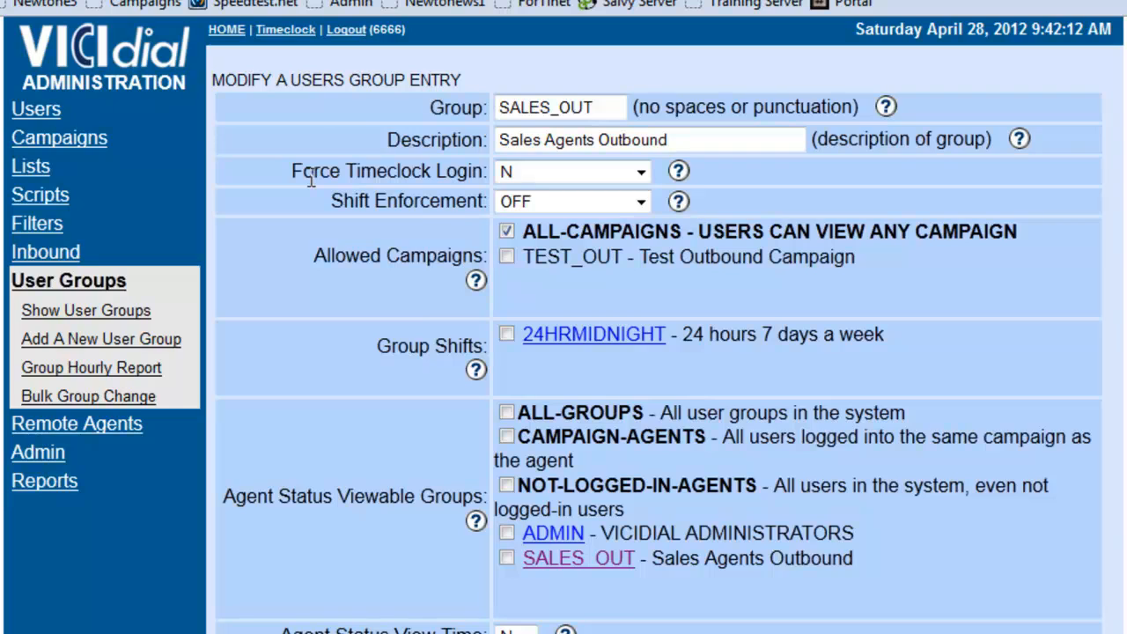
pyautogui.scroll(-10, 547, 234)
pyautogui.scroll(10, 548, 234)
pyautogui.click(627, 184)
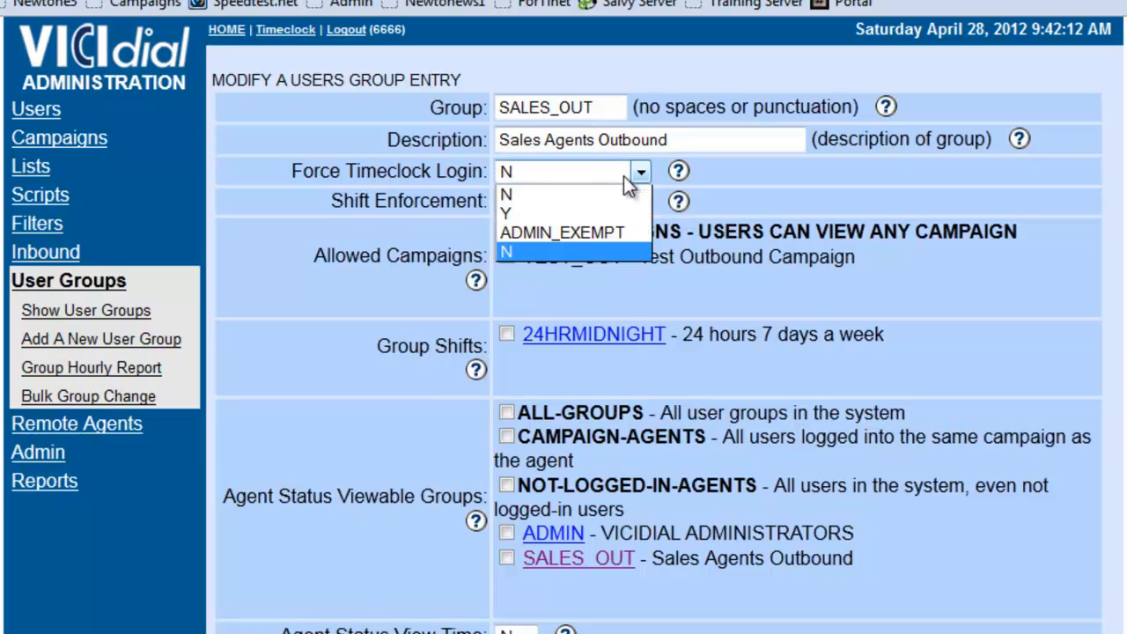
pyautogui.click(627, 183)
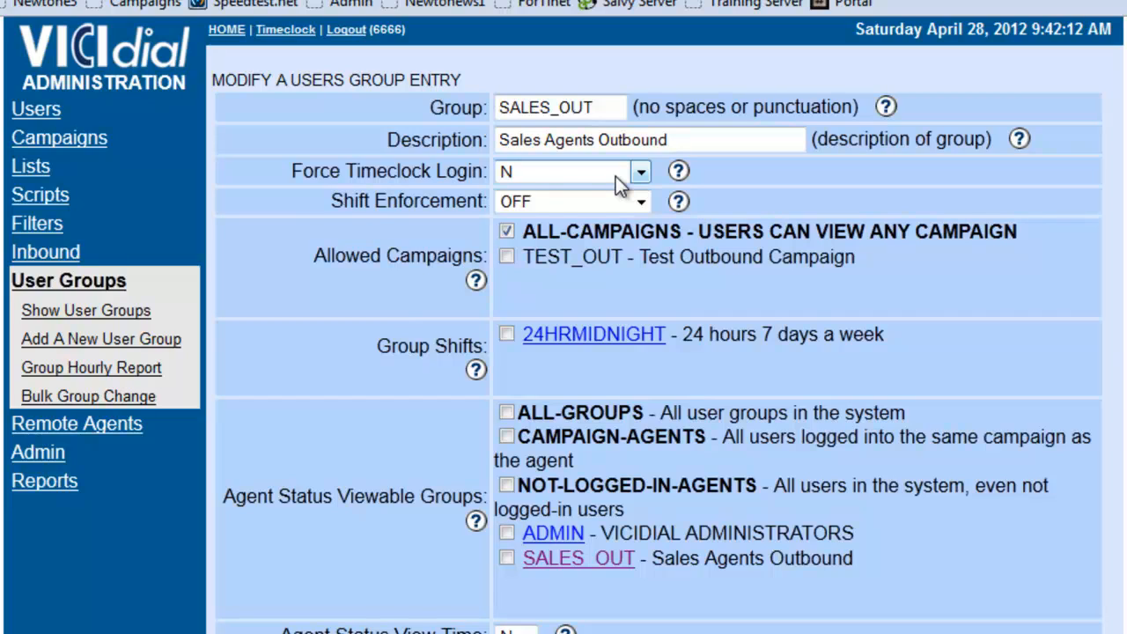
pyautogui.moveTo(324, 200); pyautogui.dragTo(484, 214)
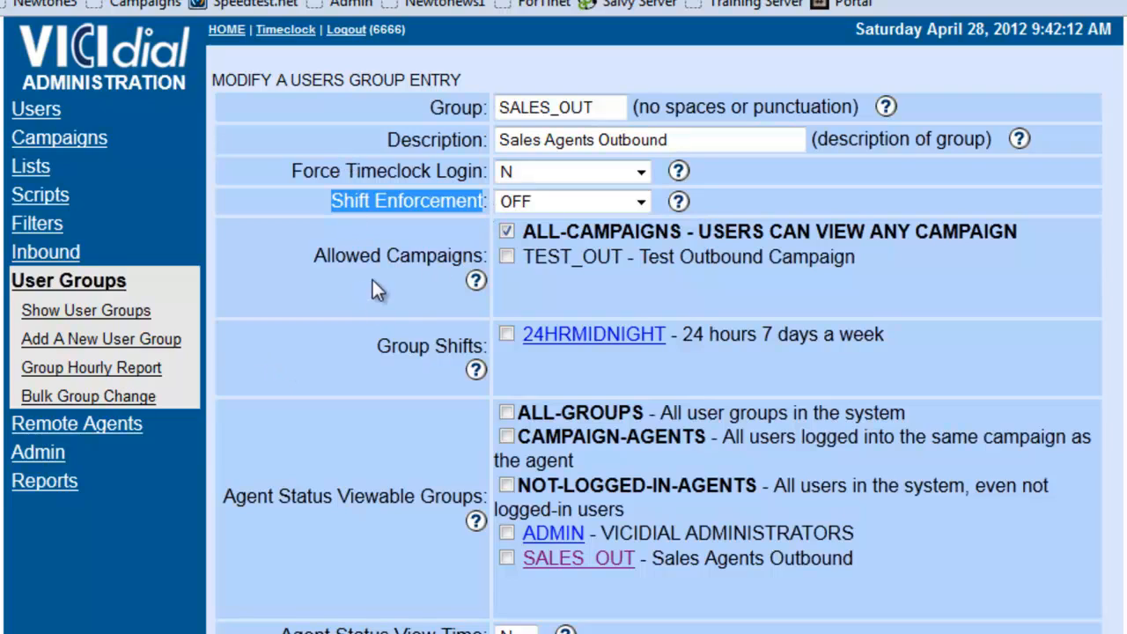
pyautogui.click(374, 280)
# Step: Replace ALL-CAMPAIGNS with TEST_OUT as the allowed campaign and enable SALES_OUT as an agent status viewable group
pyautogui.click(507, 232)
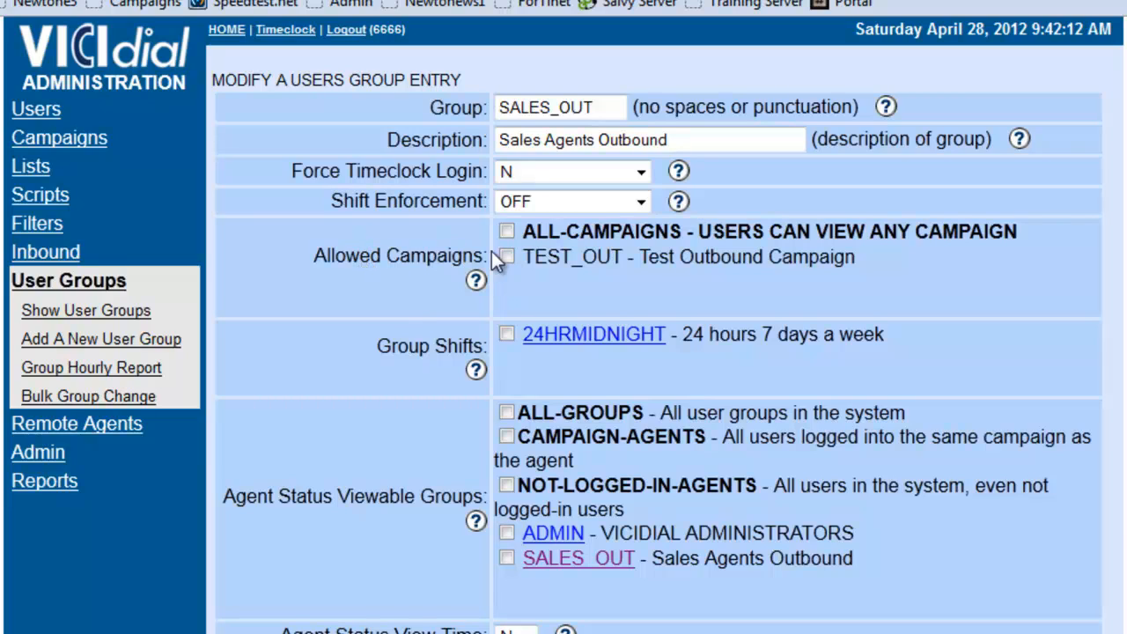
pyautogui.click(509, 256)
pyautogui.scroll(-3, 418, 331)
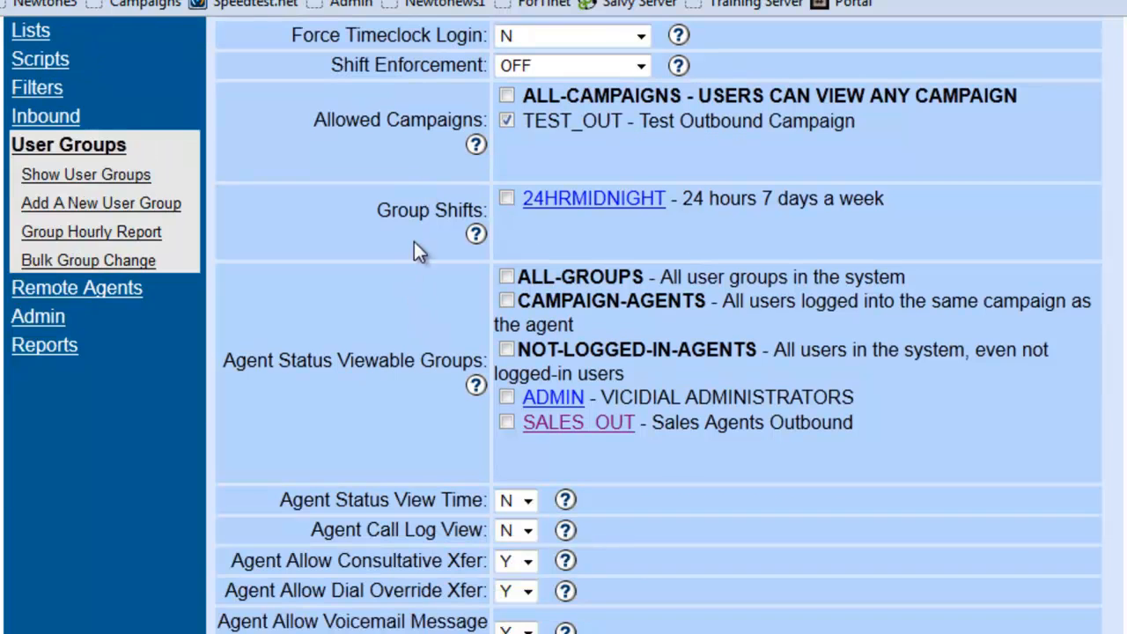
pyautogui.scroll(-3, 571, 225)
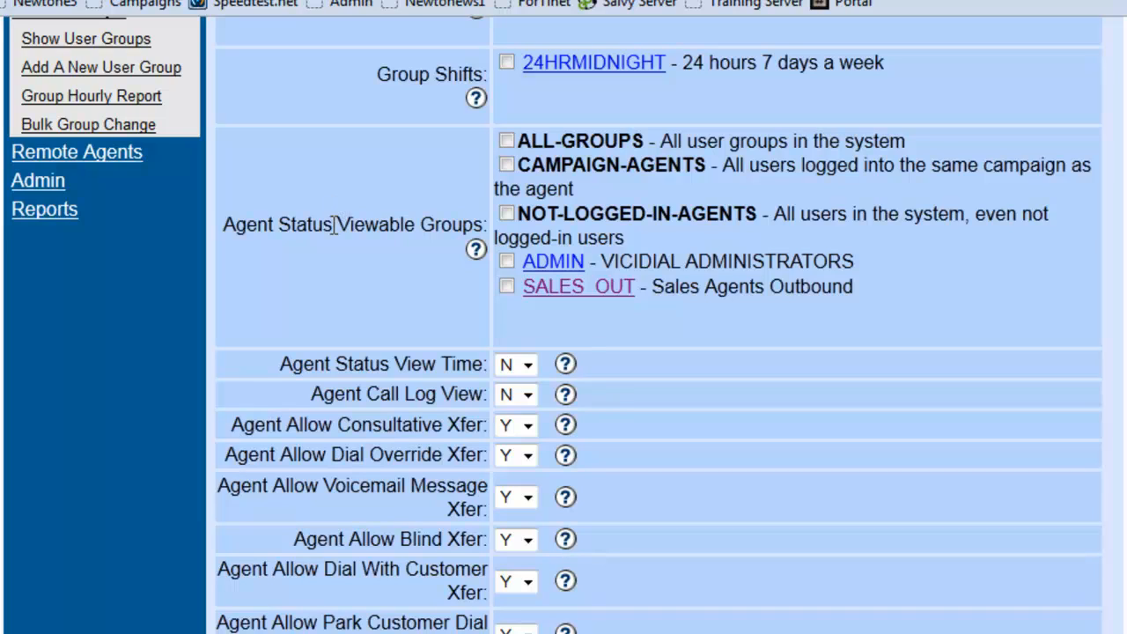
pyautogui.click(506, 286)
# Step: Review the group's agent view, transfer and fullscreen settings down to the Allowed Reports list
pyautogui.scroll(-3, 448, 236)
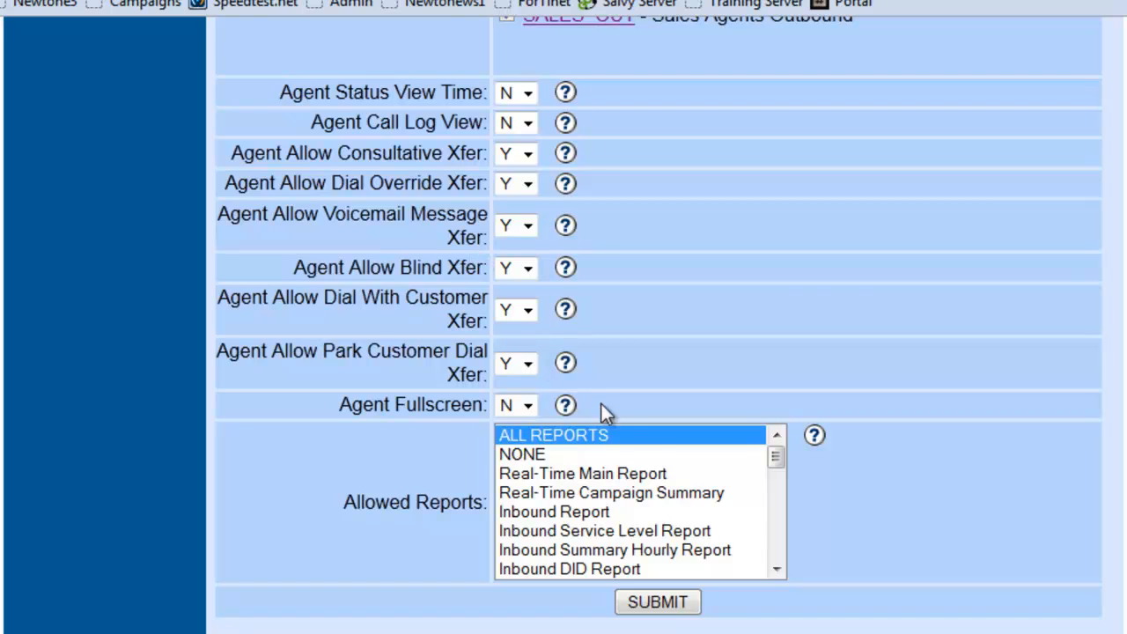
pyautogui.scroll(-3, 423, 483)
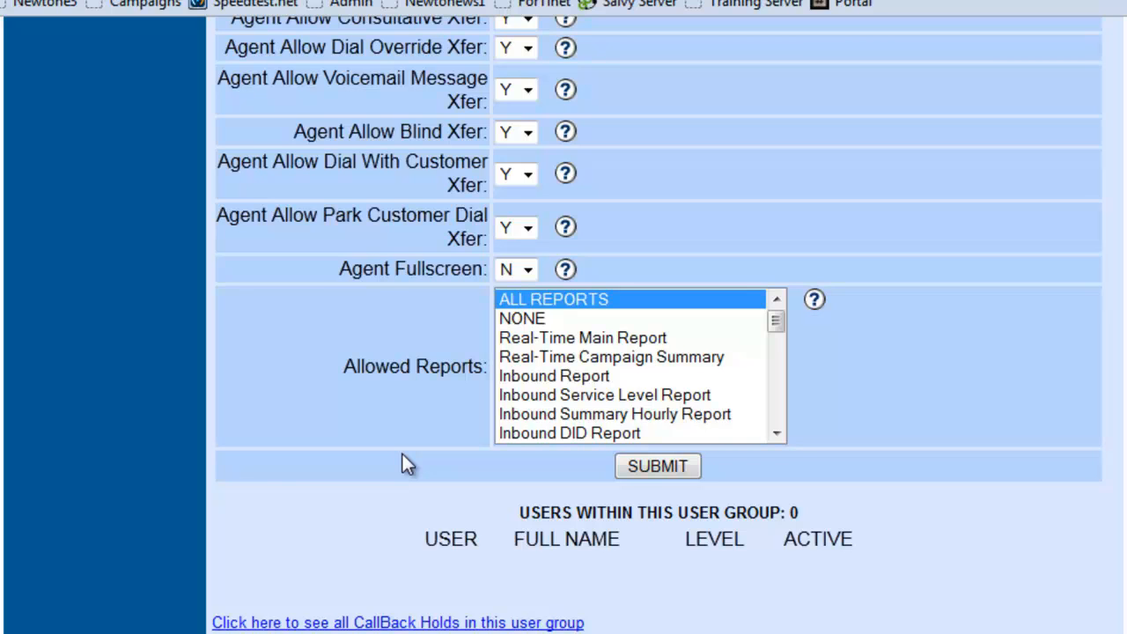
pyautogui.scroll(15, 149, 247)
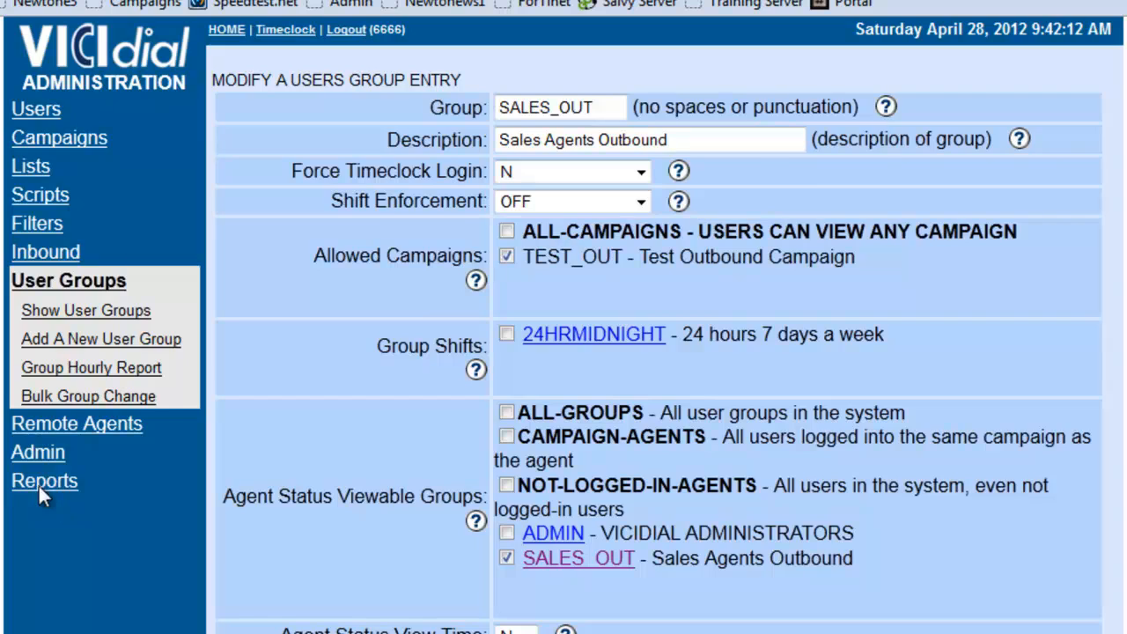
pyautogui.scroll(-6, 41, 484)
pyautogui.scroll(-13, 21, 345)
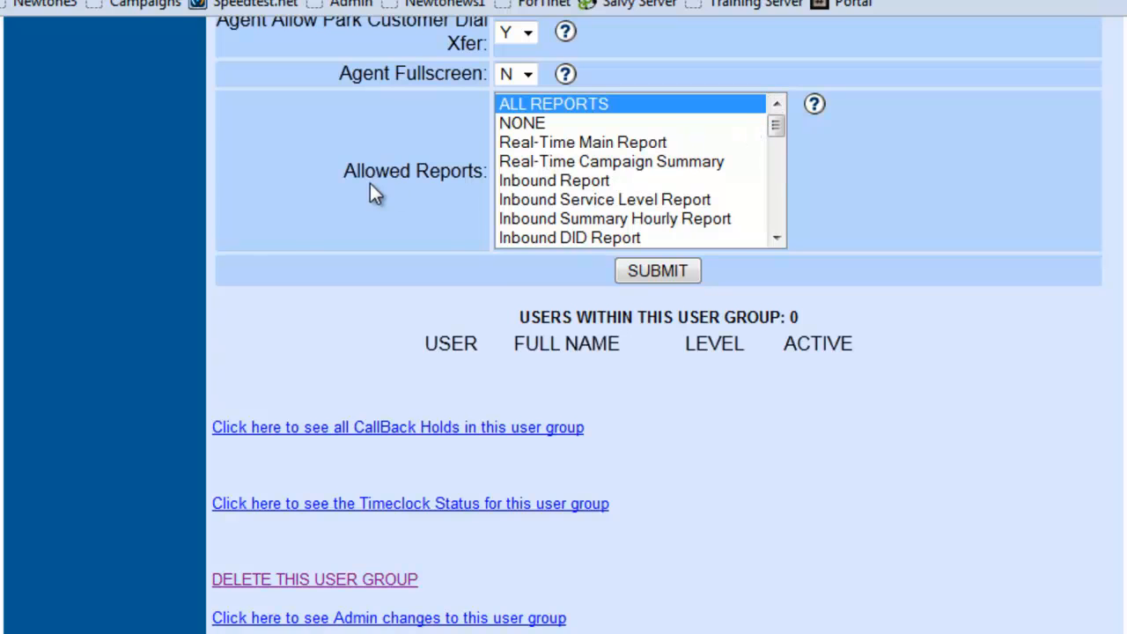
pyautogui.scroll(10, 369, 184)
pyautogui.scroll(-10, 370, 184)
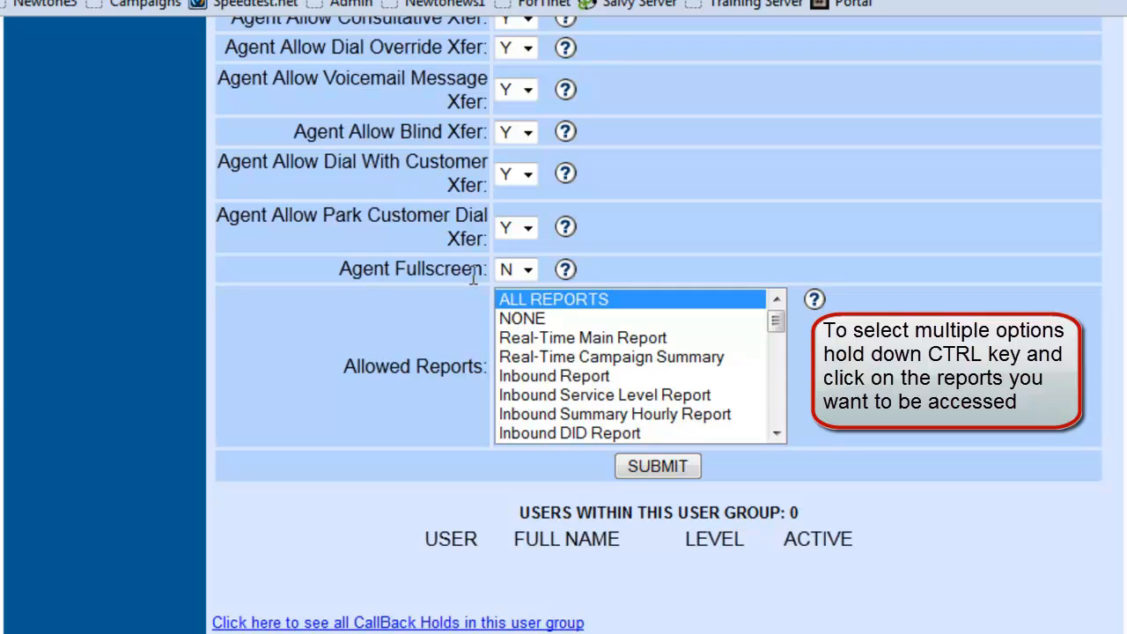
# Step: Replace ALL REPORTS with Real-Time Main Report, Outbound Calling Report and Outbound Summary Interval Report as the allowed reports
pyautogui.click(509, 342)
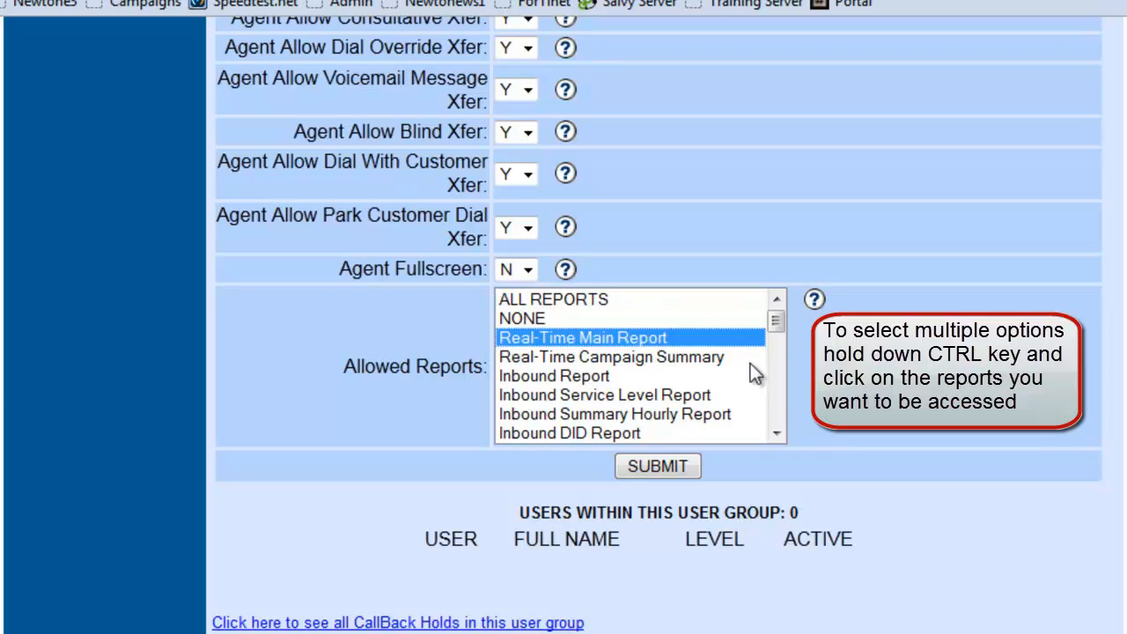
pyautogui.moveTo(778, 317); pyautogui.dragTo(782, 336)
pyautogui.keyDown('ctrl'); pyautogui.click(652, 370); pyautogui.keyUp('ctrl')
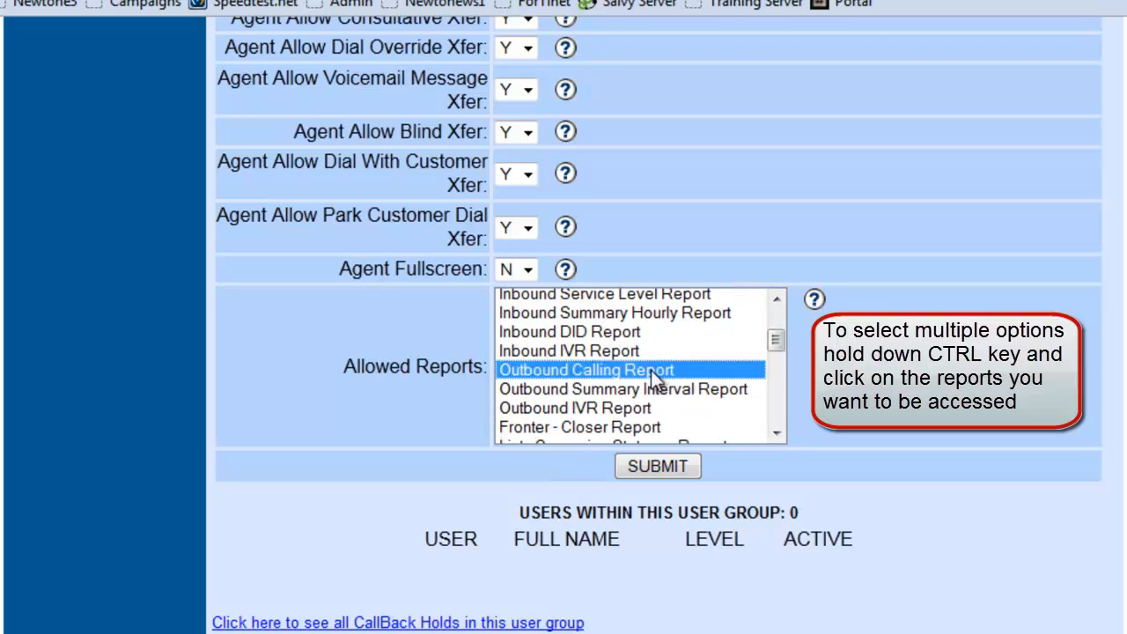
pyautogui.keyDown('ctrl'); pyautogui.click(627, 388); pyautogui.keyUp('ctrl')
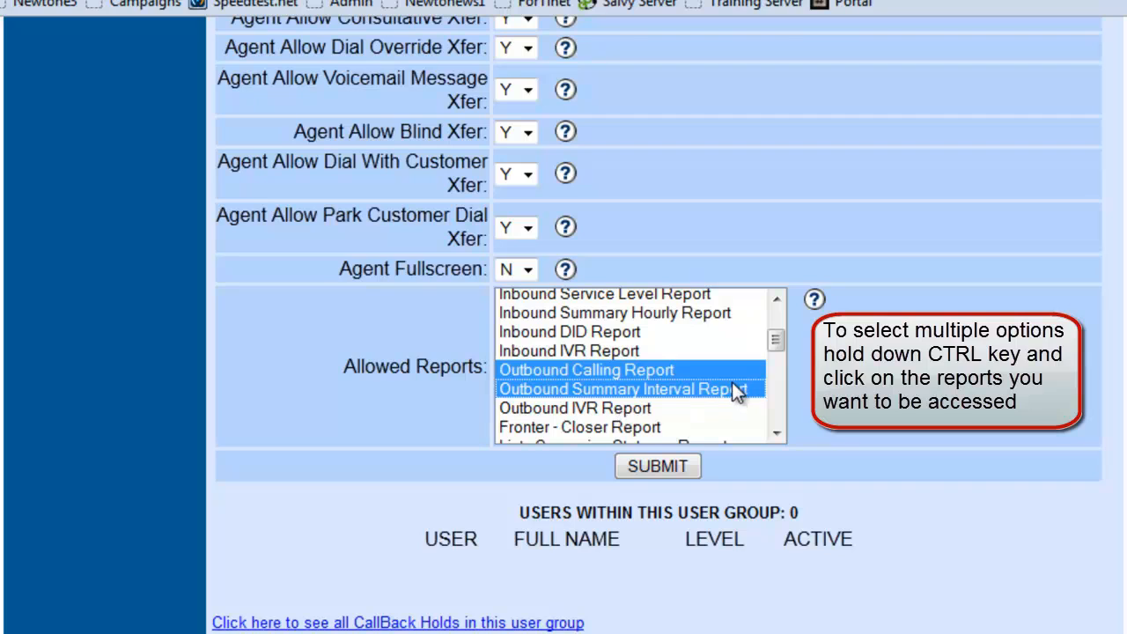
# Step: Add Agent Status Detail and Lists Campaign Statuses Report to the allowed reports, keeping the existing selection
pyautogui.scroll(-1, 731, 381)
pyautogui.scroll(-1, 731, 382)
pyautogui.scroll(-1, 730, 389)
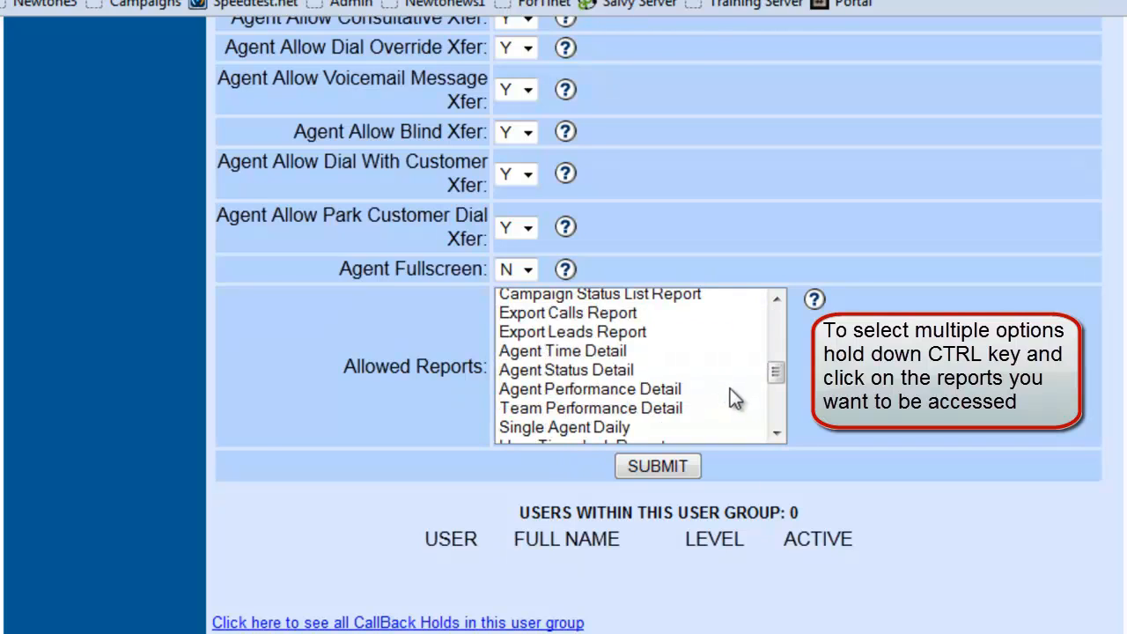
pyautogui.keyDown('ctrl'); pyautogui.click(627, 371); pyautogui.keyUp('ctrl')
pyautogui.scroll(-1, 735, 381)
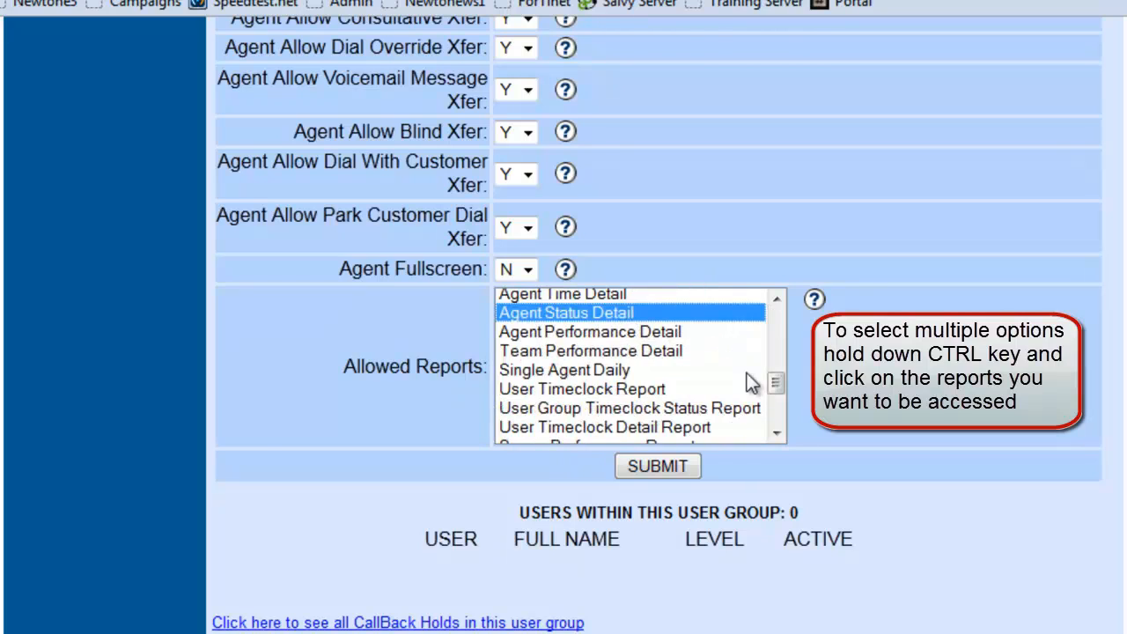
pyautogui.scroll(-1, 746, 382)
pyautogui.scroll(-1, 744, 388)
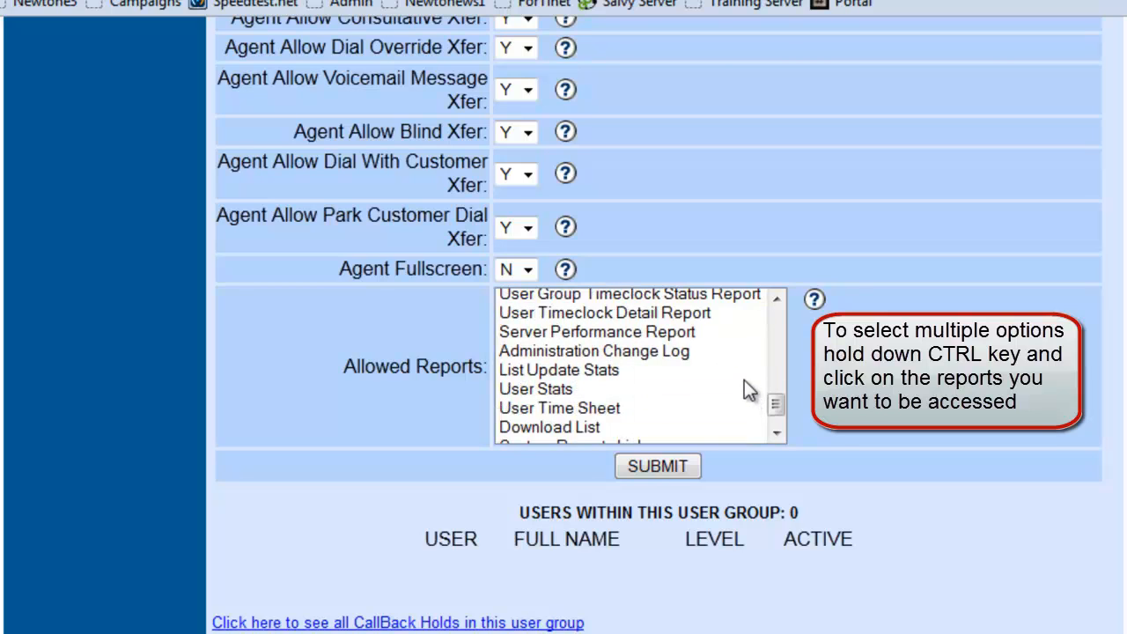
pyautogui.scroll(4, 744, 381)
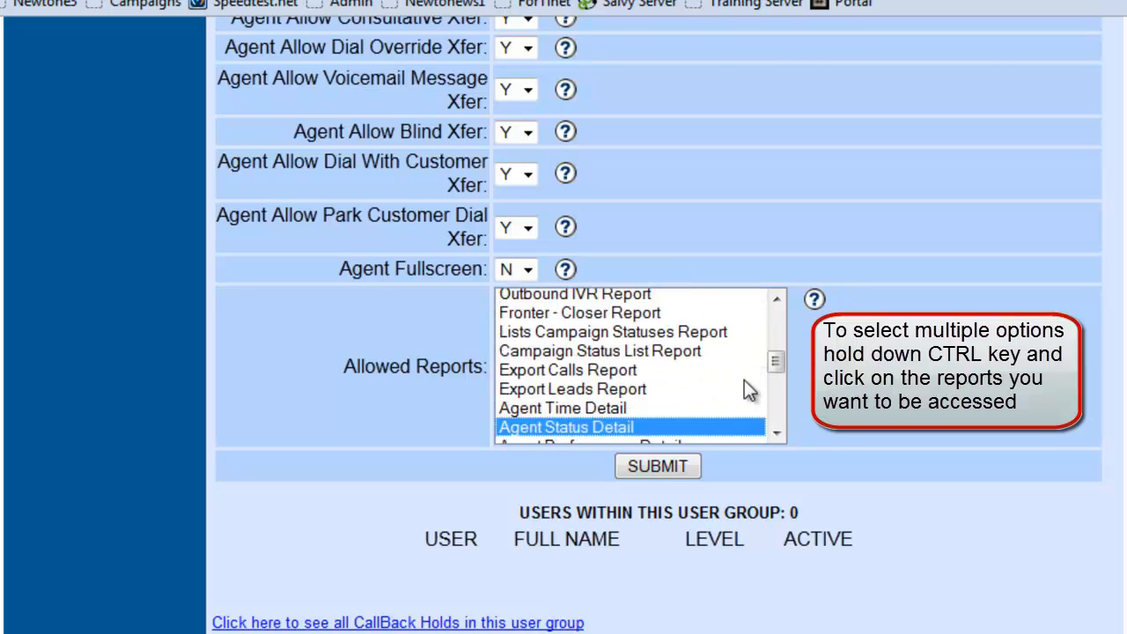
pyautogui.scroll(3, 744, 381)
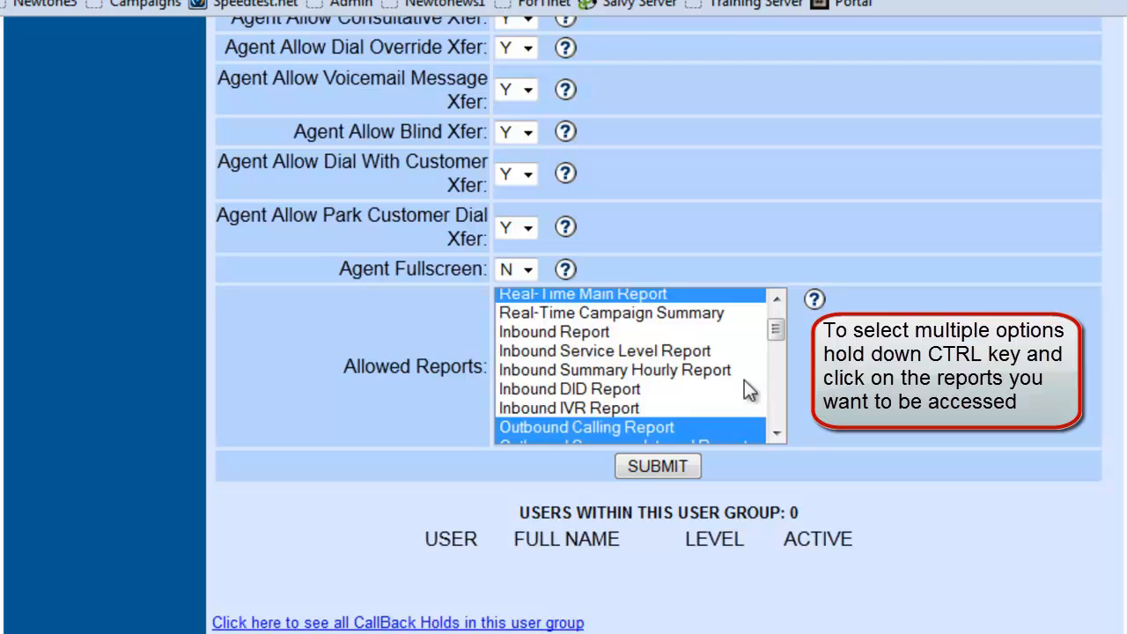
pyautogui.scroll(-3, 744, 379)
pyautogui.keyDown('ctrl'); pyautogui.click(638, 333); pyautogui.keyUp('ctrl')
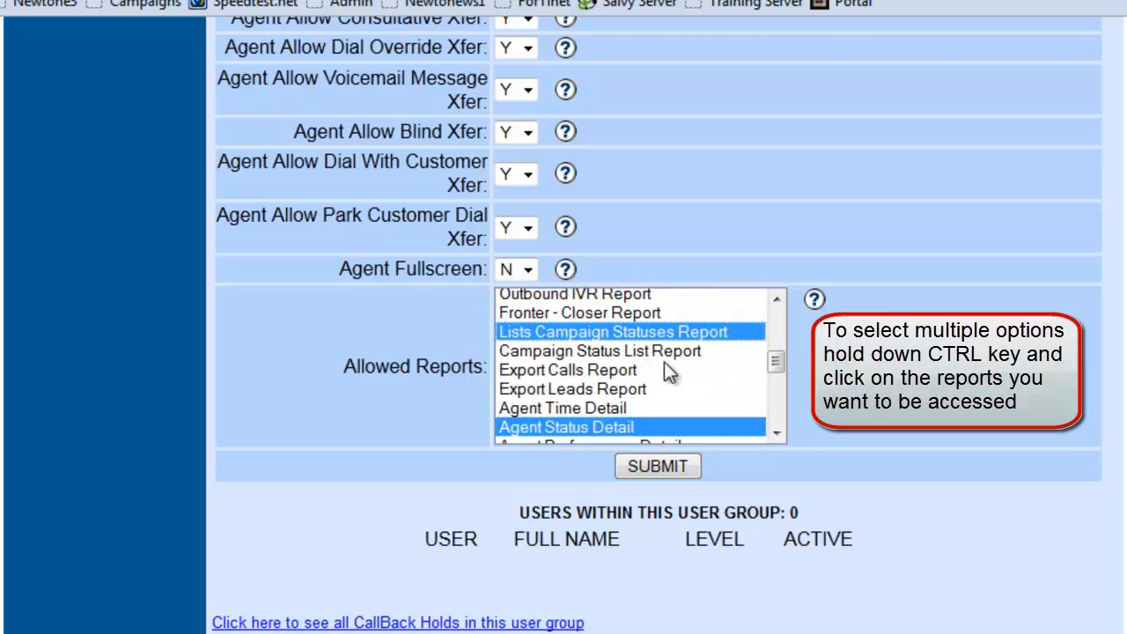
# Step: Check the remaining entries of the allowed reports list and submit the SALES_OUT group changes
pyautogui.scroll(-2, 667, 372)
pyautogui.scroll(-1, 667, 372)
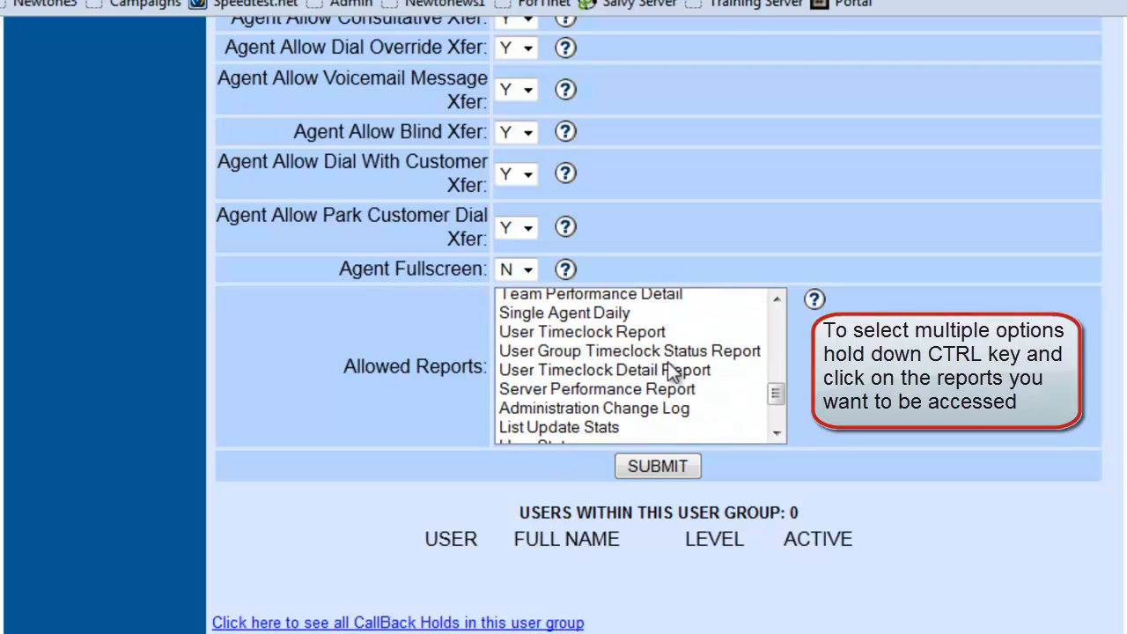
pyautogui.scroll(-1, 674, 372)
pyautogui.scroll(-1, 673, 371)
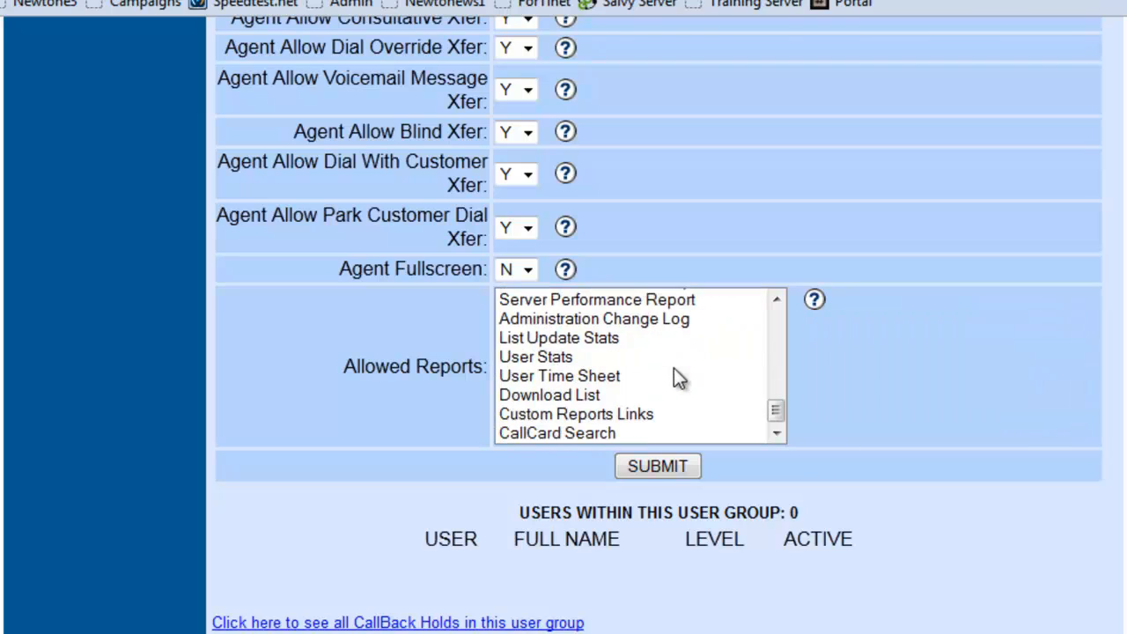
pyautogui.click(645, 474)
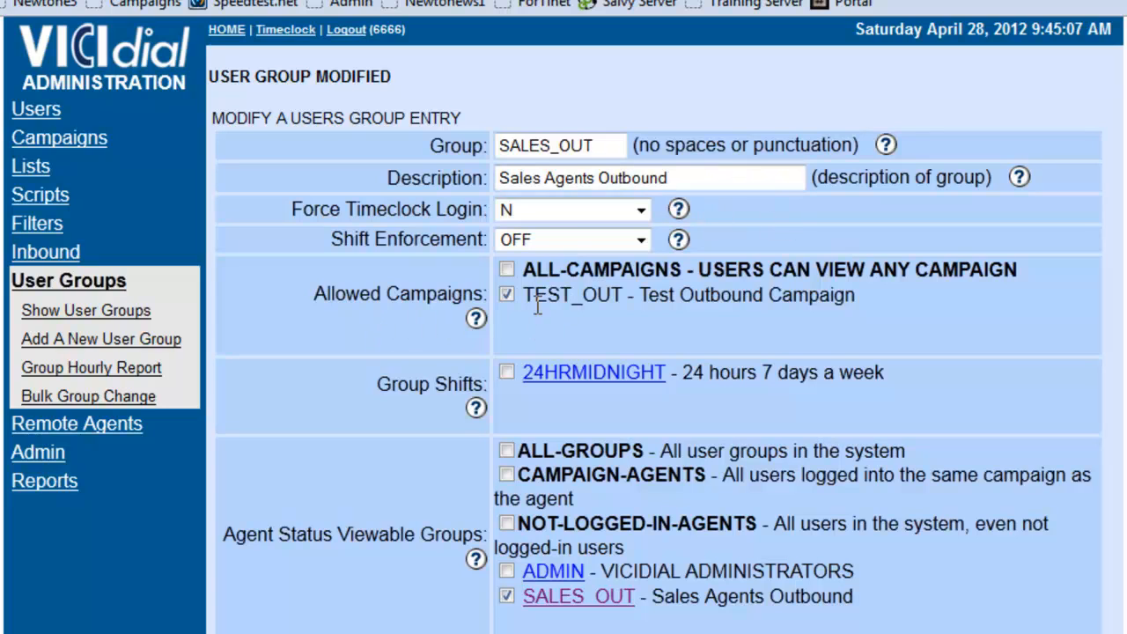
# Step: Review the saved SALES_OUT settings, including allowed campaigns, viewable groups and allowed reports
pyautogui.scroll(-3, 742, 335)
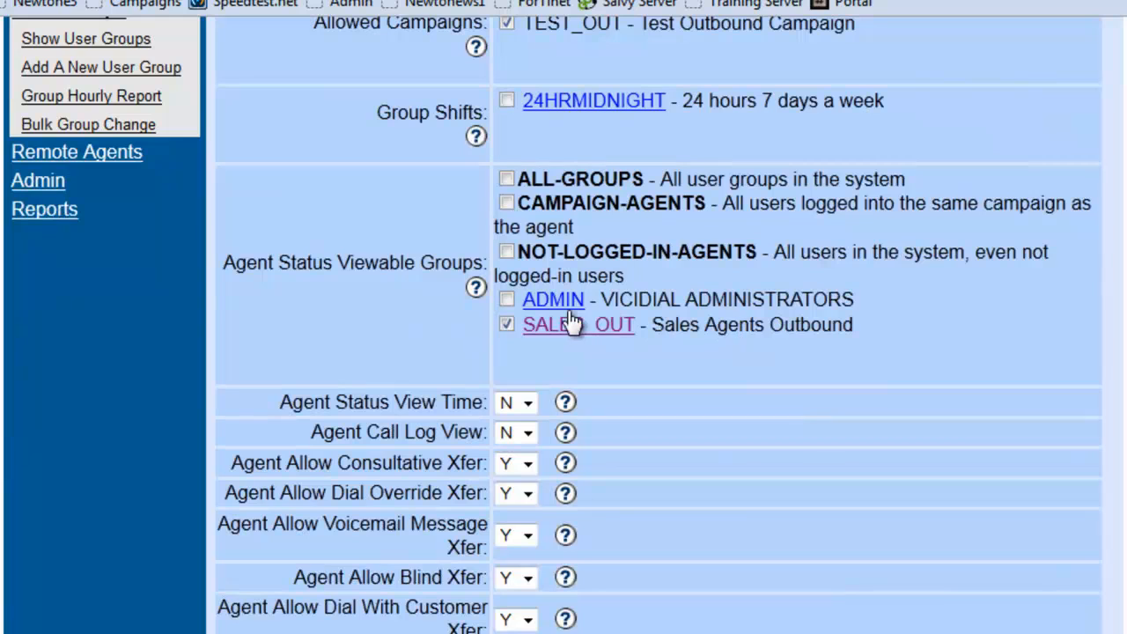
pyautogui.scroll(3, 505, 322)
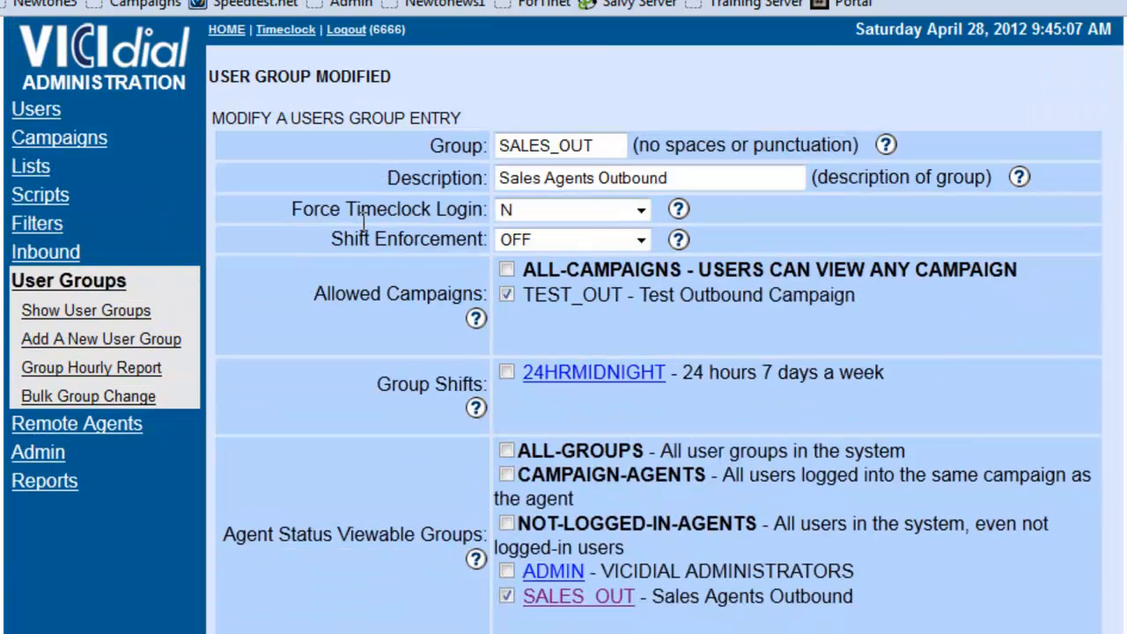
pyautogui.scroll(-3, 516, 276)
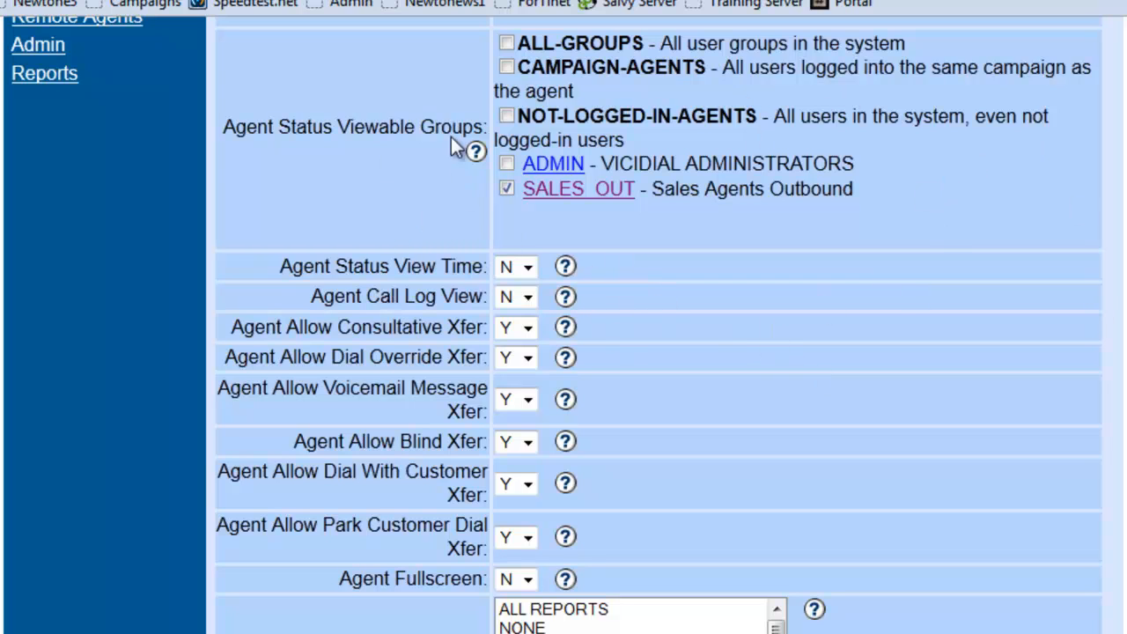
pyautogui.scroll(-3, 768, 224)
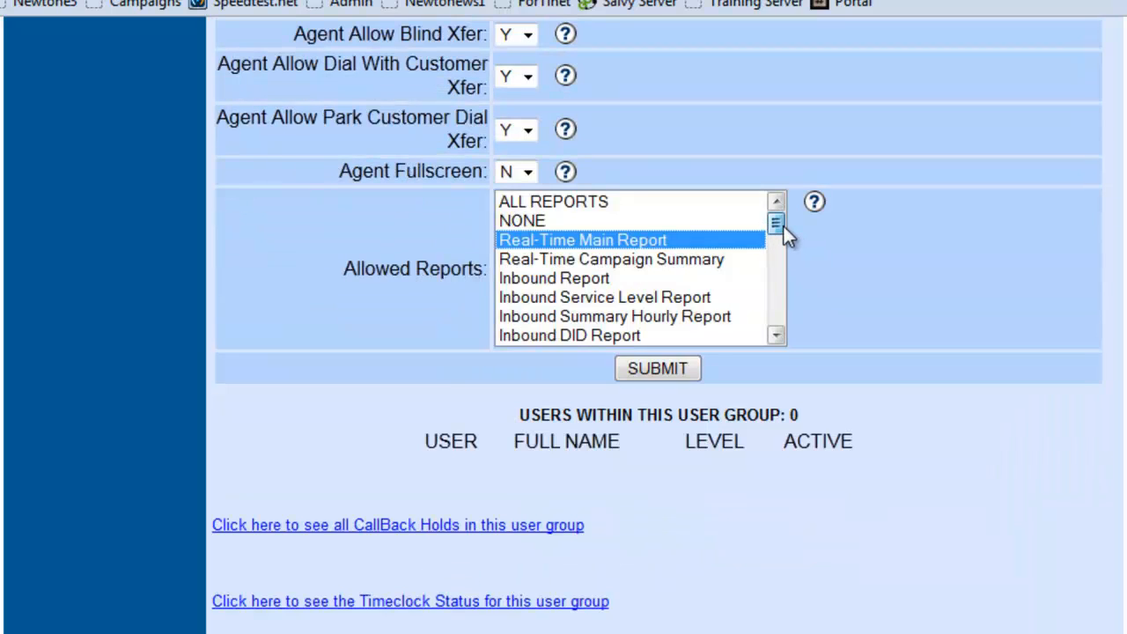
pyautogui.moveTo(784, 226)
pyautogui.mouseDown()
pyautogui.moveTo(788, 337)
pyautogui.moveTo(787, 216)
pyautogui.mouseUp()
pyautogui.scroll(10, 798, 195)
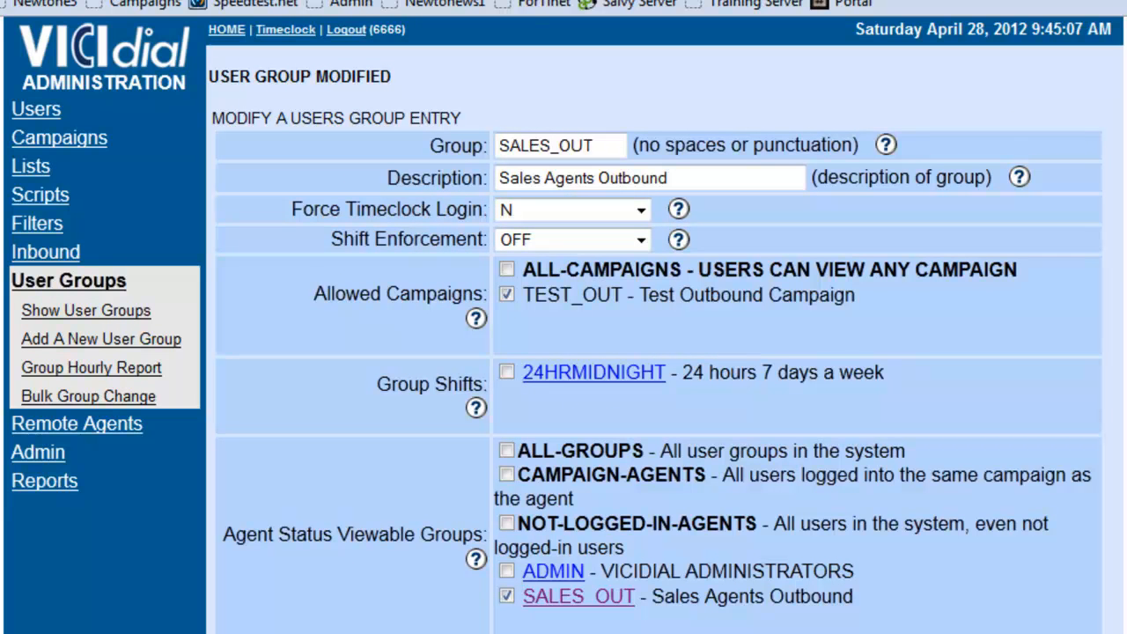